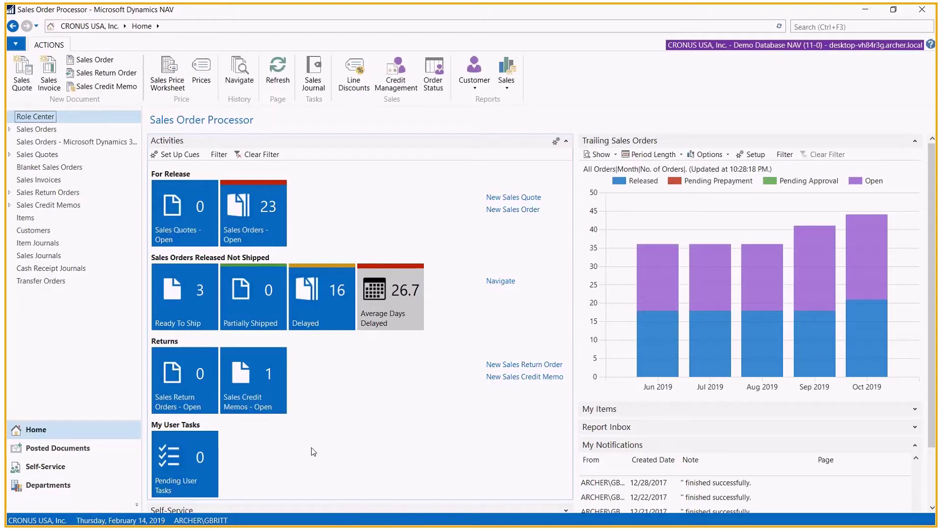
Open the CLOUD-BASED SVC item card and confirm its Tax Group Code is SERVICES.
click(26, 218)
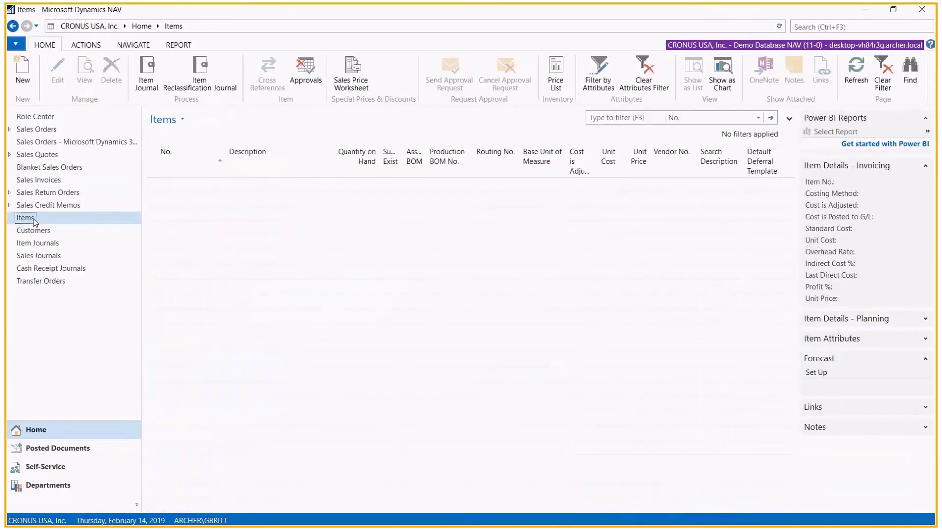
scroll(281, 356, down, 10)
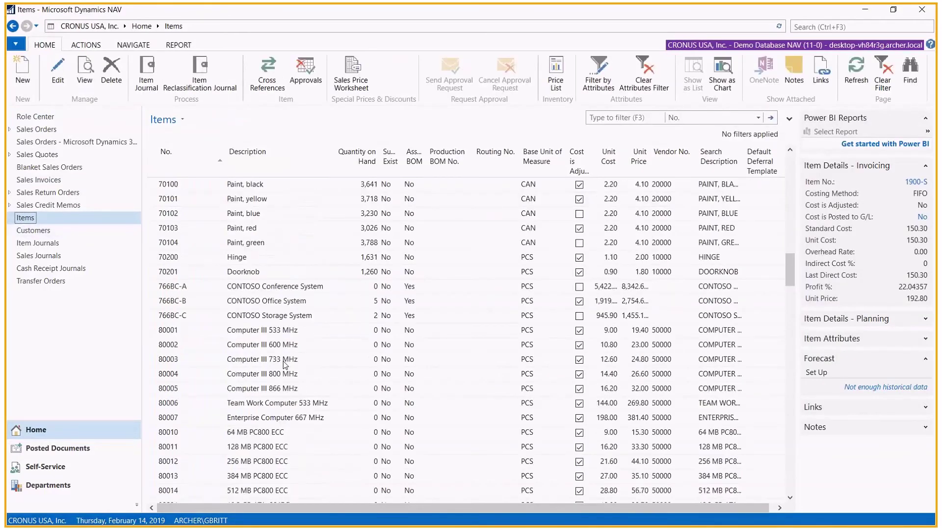
scroll(283, 364, down, 15)
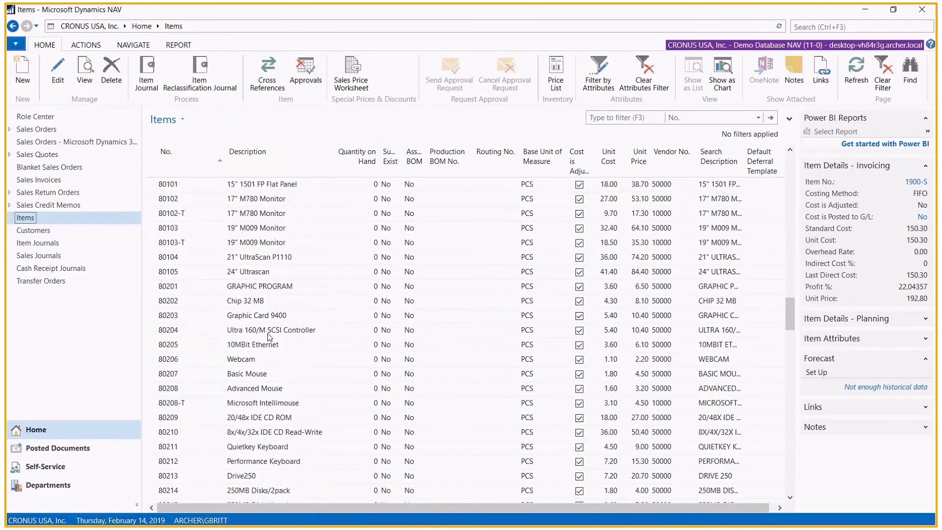
scroll(268, 347, down, 4)
click(200, 275)
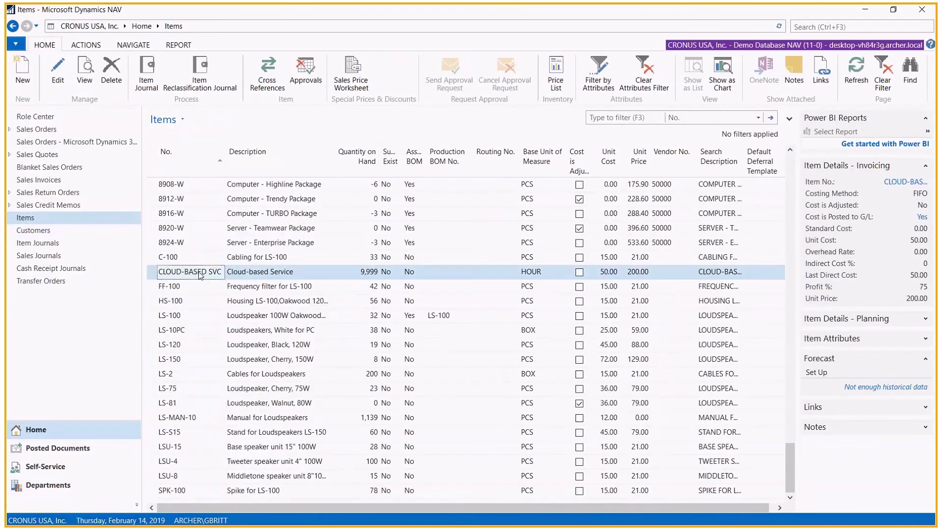
double_click(200, 274)
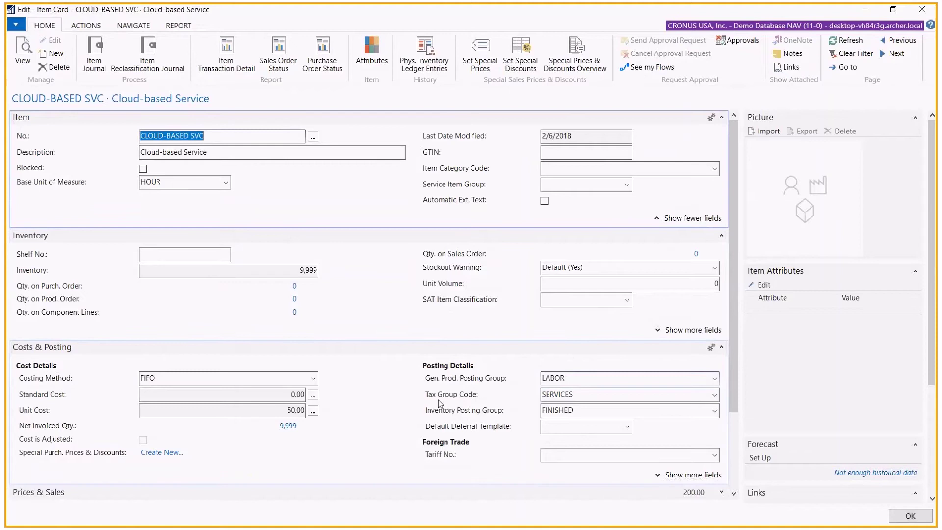
click(599, 394)
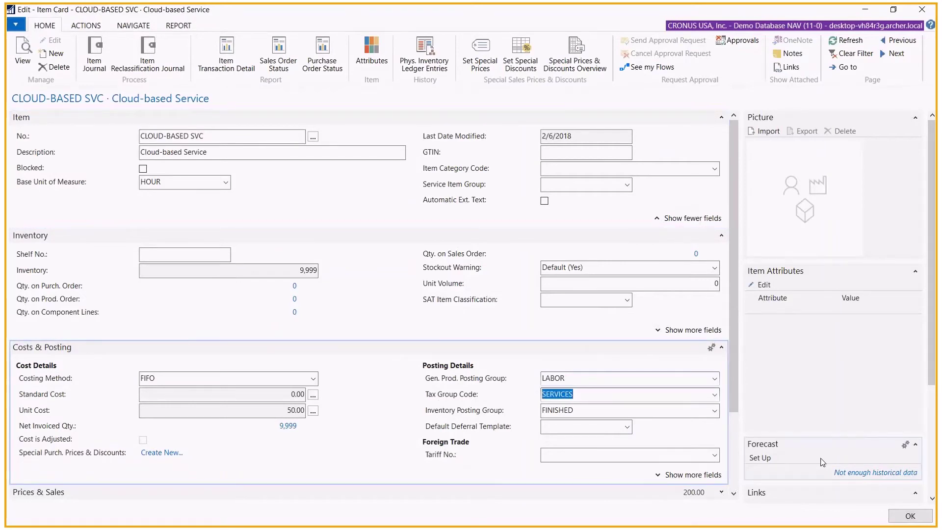
click(715, 398)
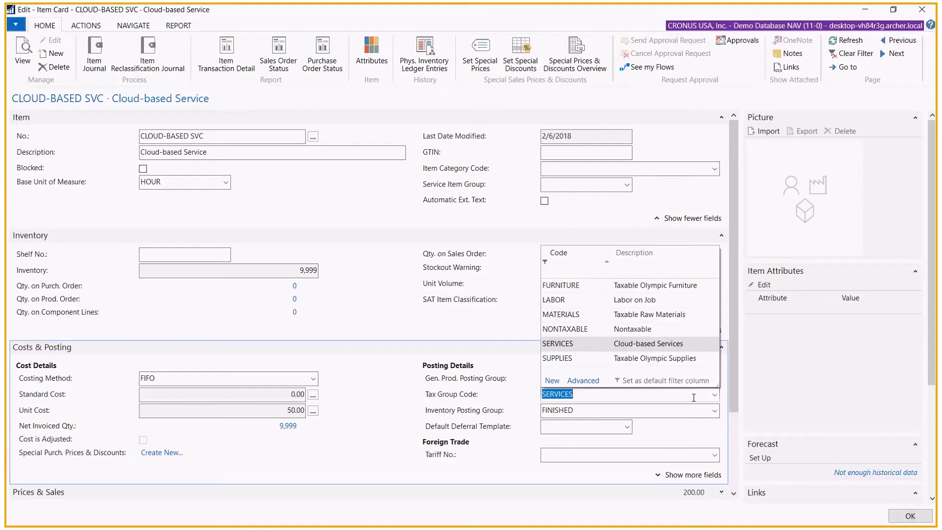
key(Escape)
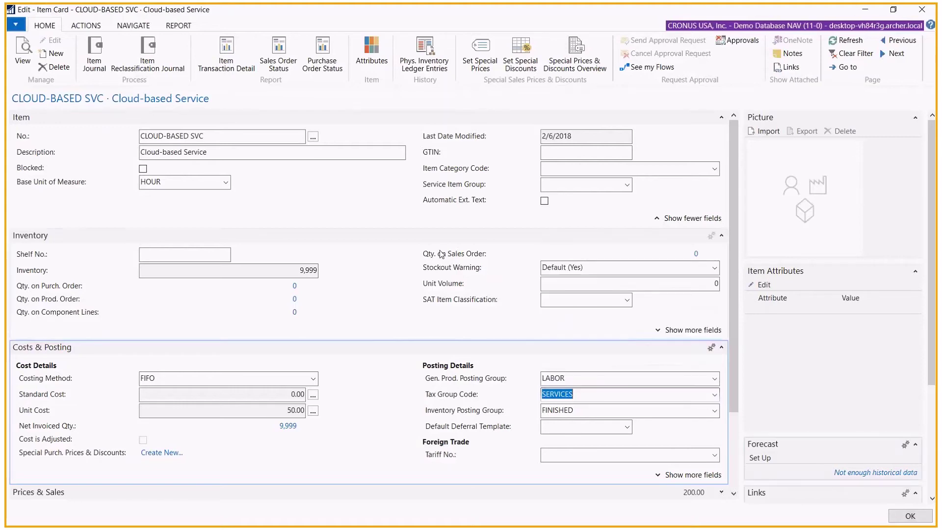
key(Escape)
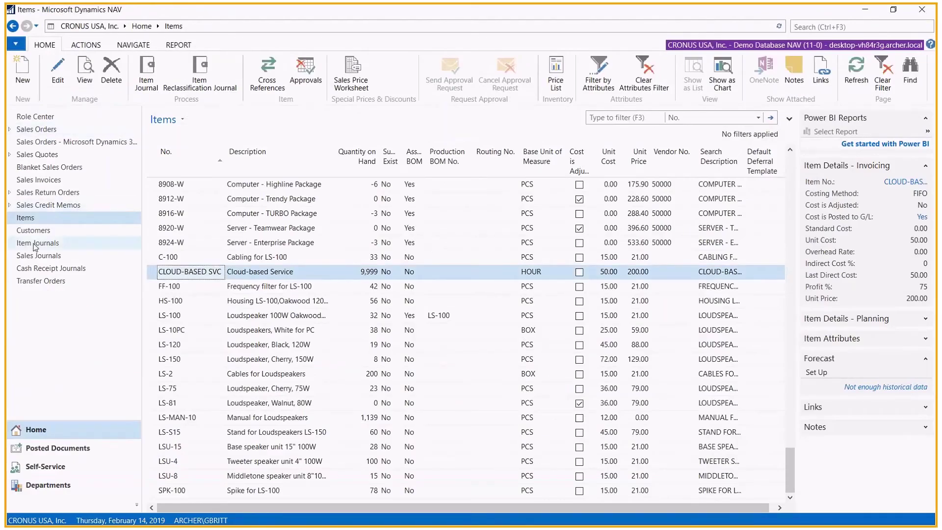
Open the Houston Based Customer's card and confirm its Tax Area Code is HOUSTON, TX.
click(47, 230)
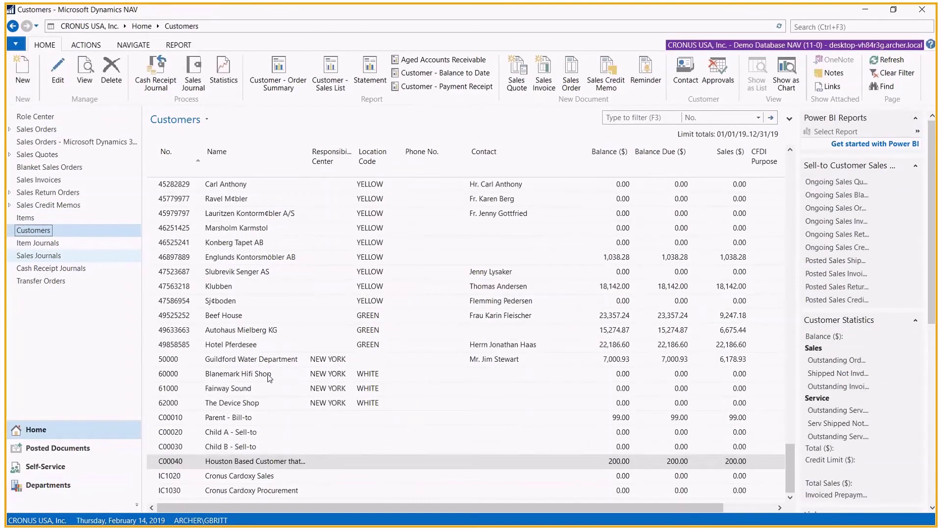
double_click(252, 465)
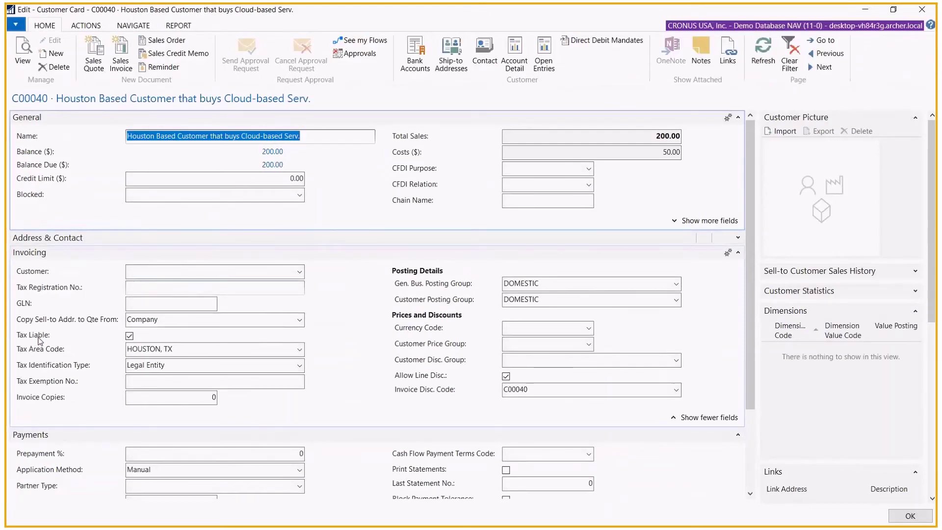
click(182, 350)
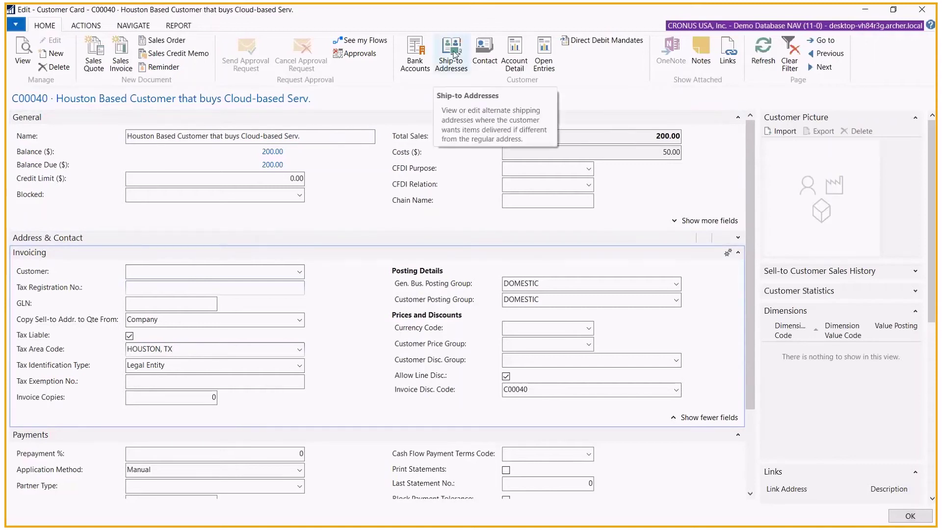
Confirm the COLUMBIA ship-to address is tax liable under COLUMBIA, SC, then close back to Customers.
click(452, 51)
click(310, 220)
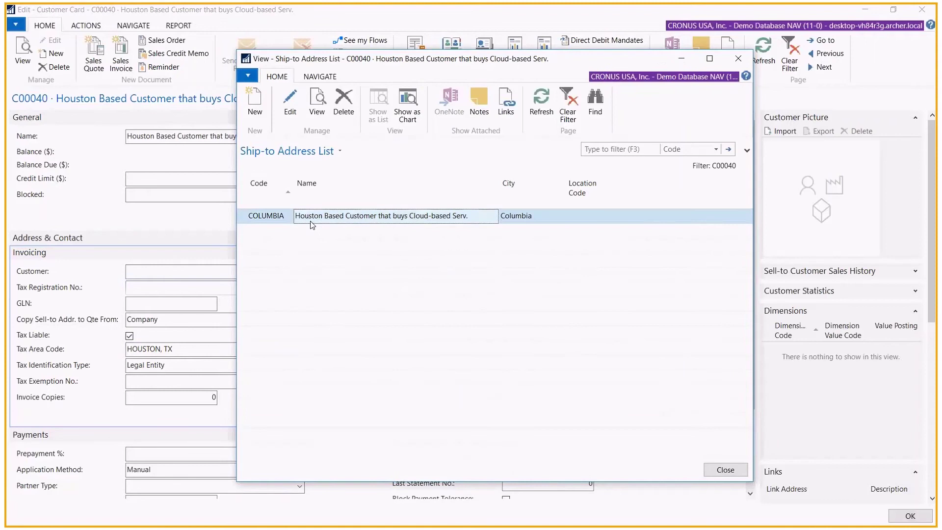
double_click(310, 218)
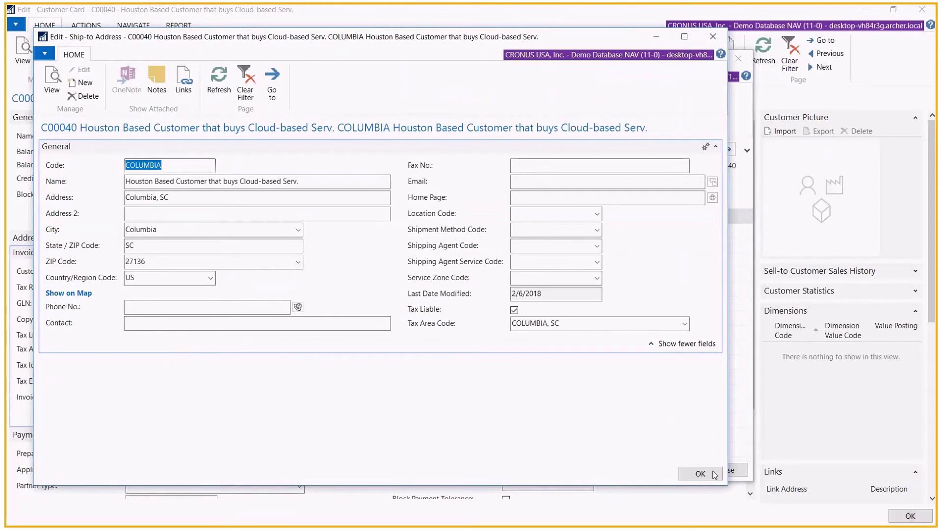
drag(726, 485, 575, 366)
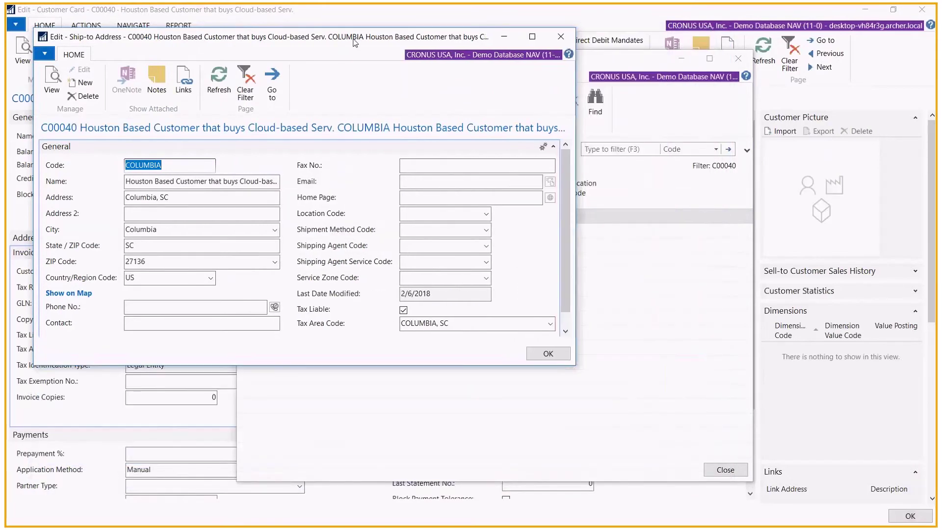
drag(347, 39, 545, 80)
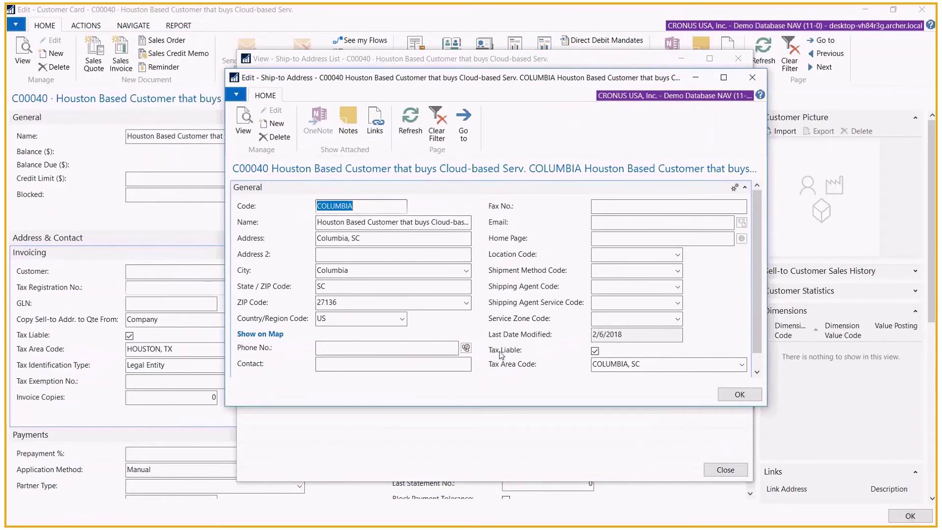
mouse_move(562, 371)
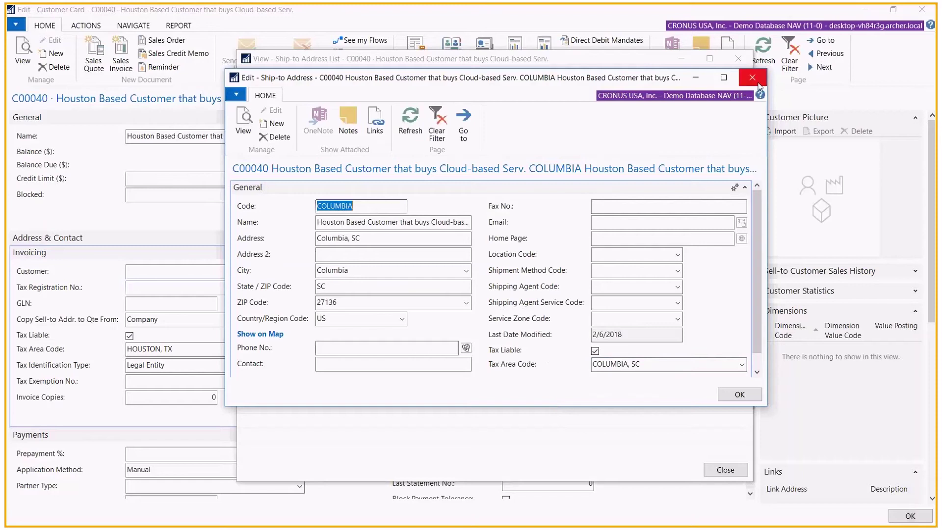
click(757, 84)
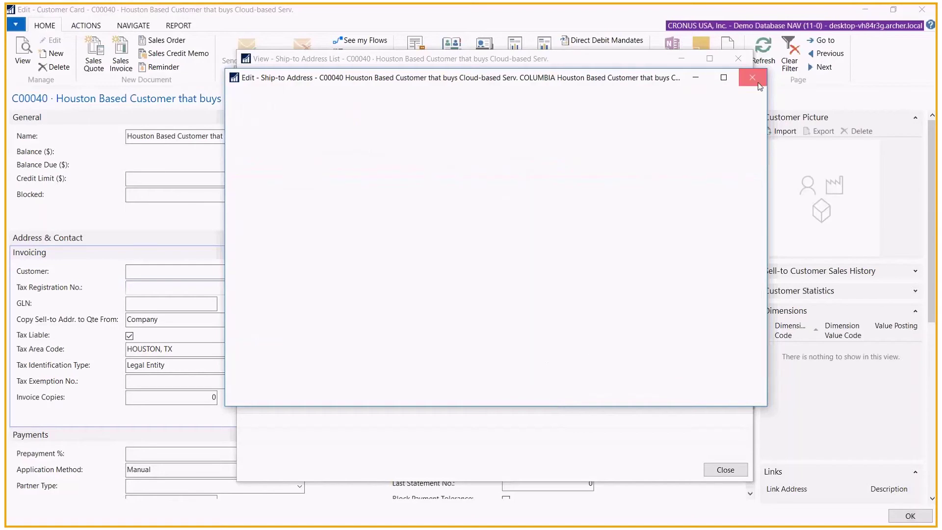
click(740, 60)
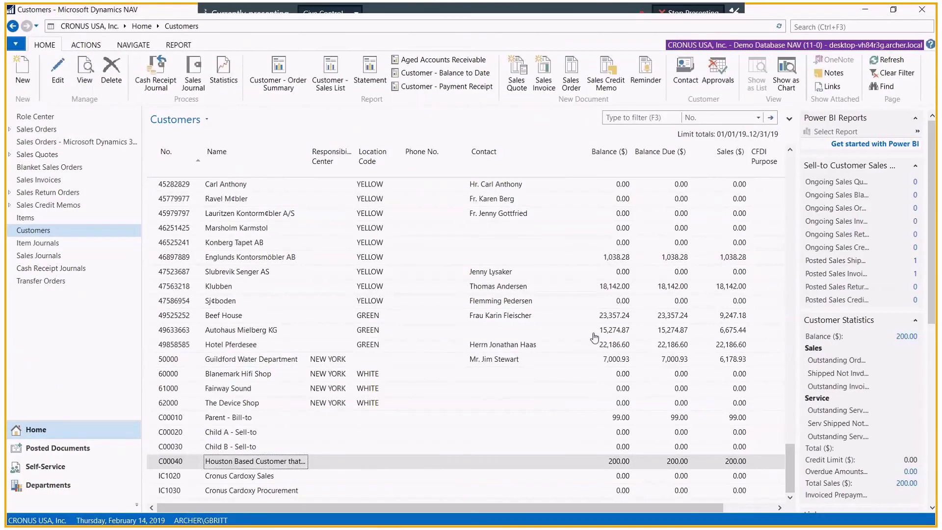
Open Sales Tax setup under Administration and review the six tax groups, including SERVICES.
click(48, 484)
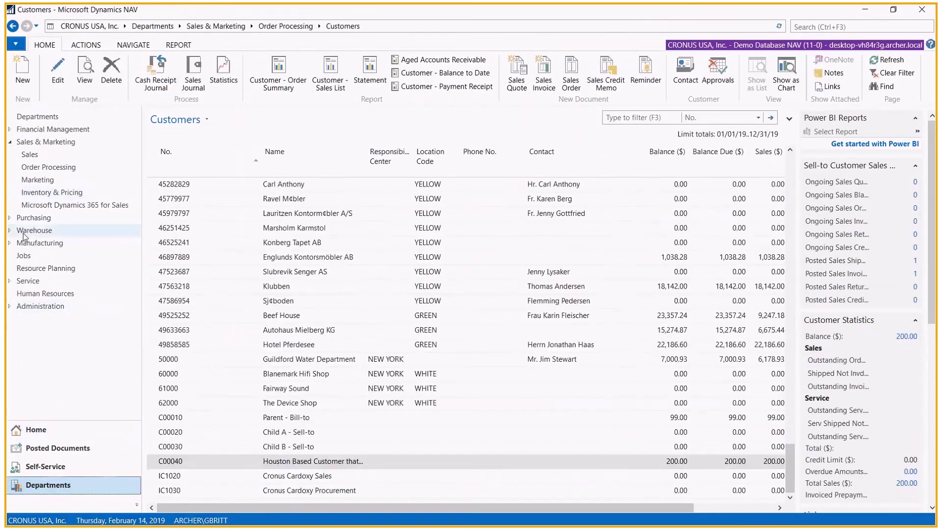
click(10, 307)
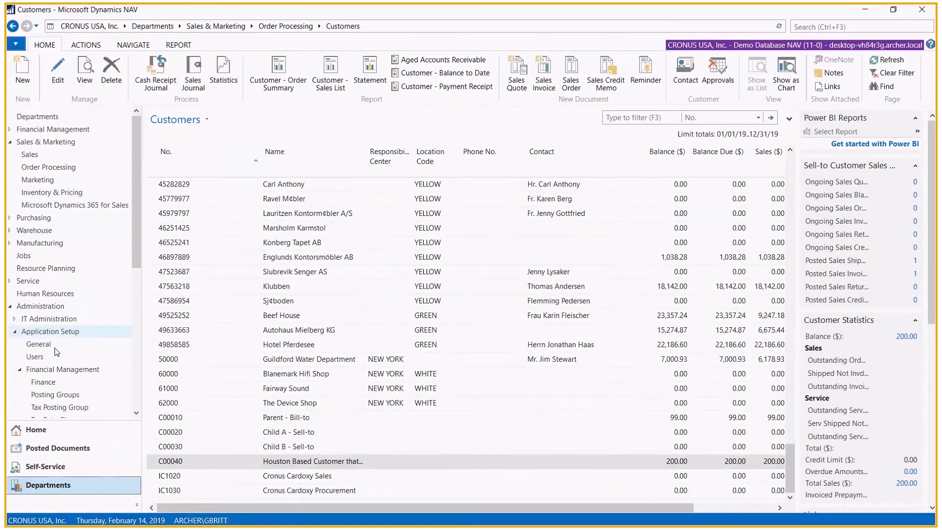
scroll(66, 345, down, 1)
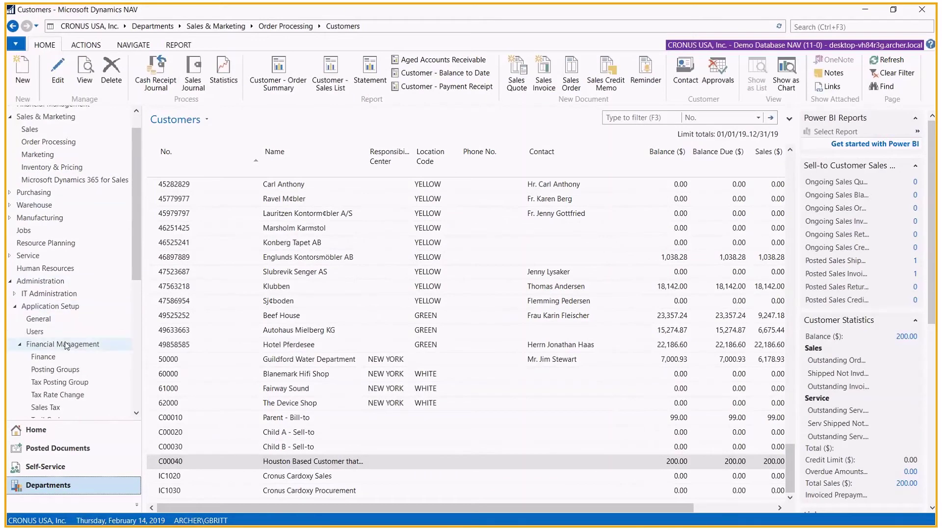
click(47, 407)
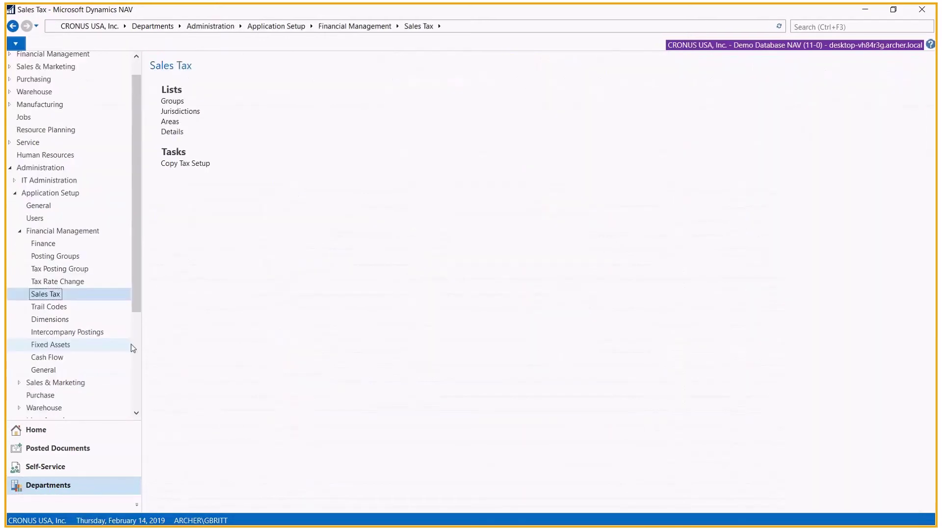
click(172, 102)
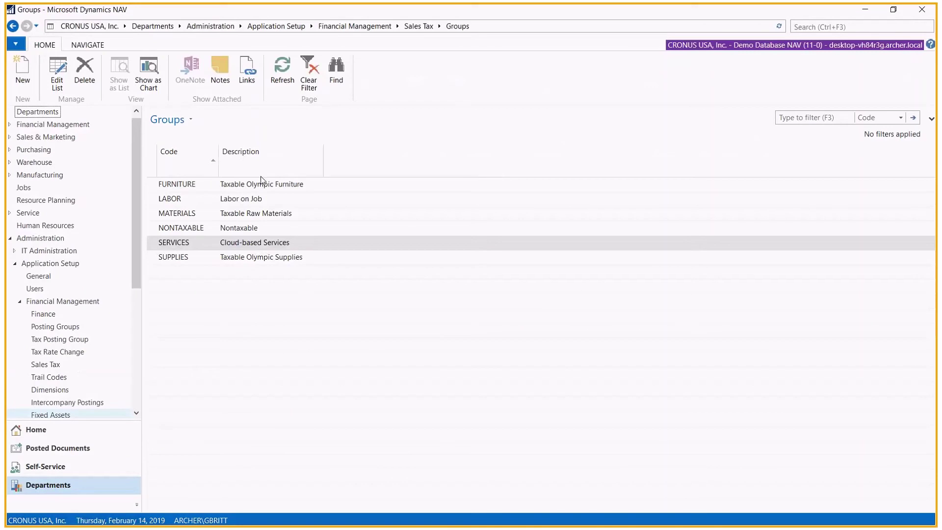
click(422, 26)
Review the SC, SCCOLUMBIA, TX and TXHOUSTON tax jurisdictions, then return to Sales Tax setup.
click(180, 111)
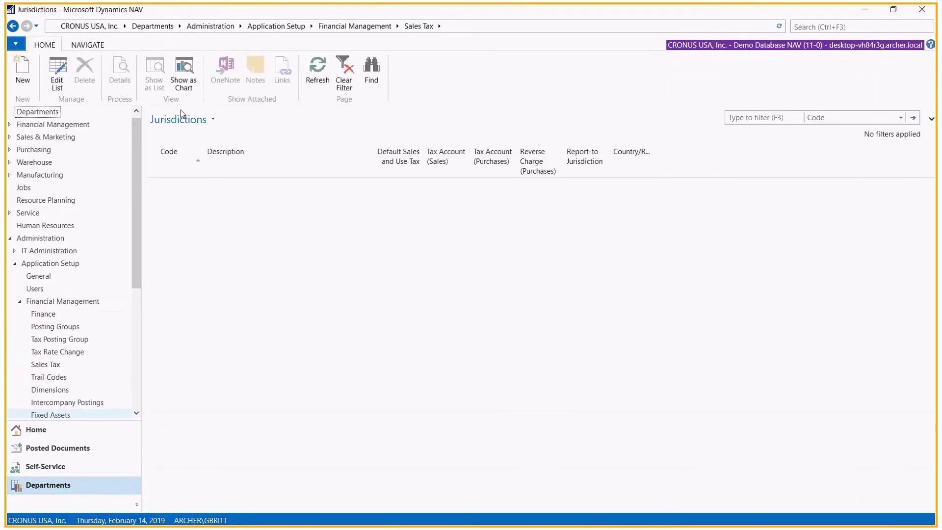
drag(153, 345, 155, 387)
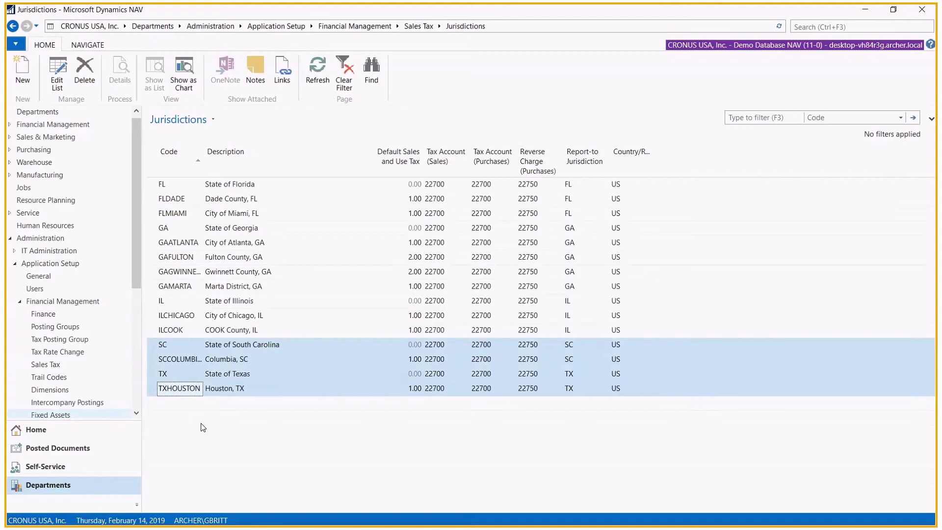
click(217, 349)
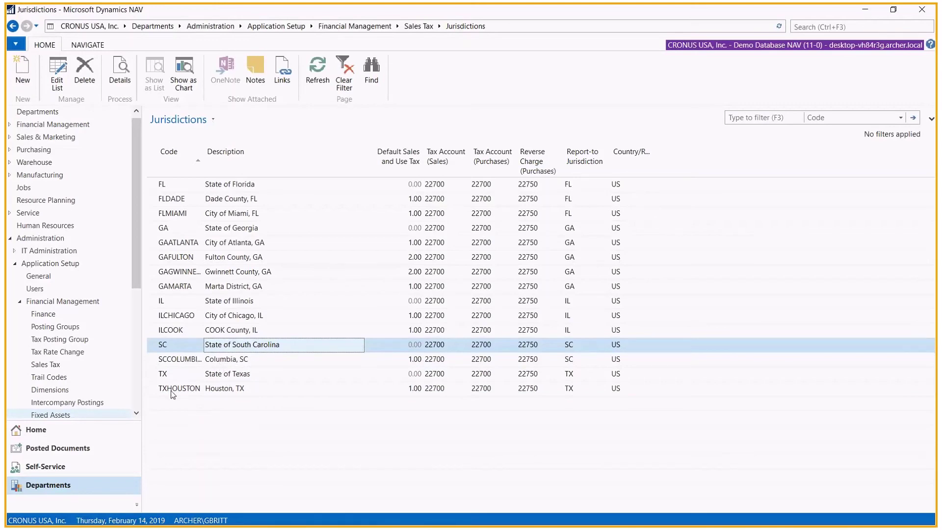
click(418, 26)
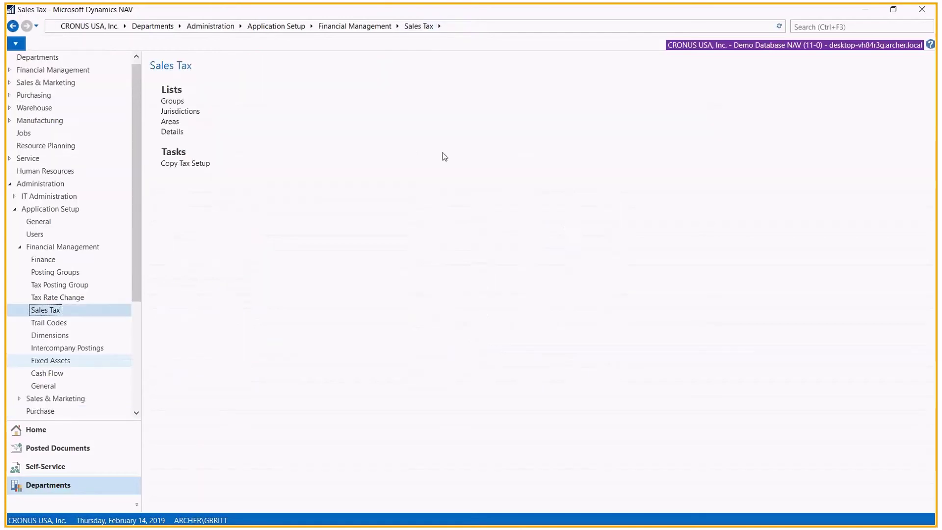
Filter Tax Details to SERVICES: SC and SCCOLUMBIA 0.0, TX 6.25, TXHOUSTON 2.0.
click(169, 133)
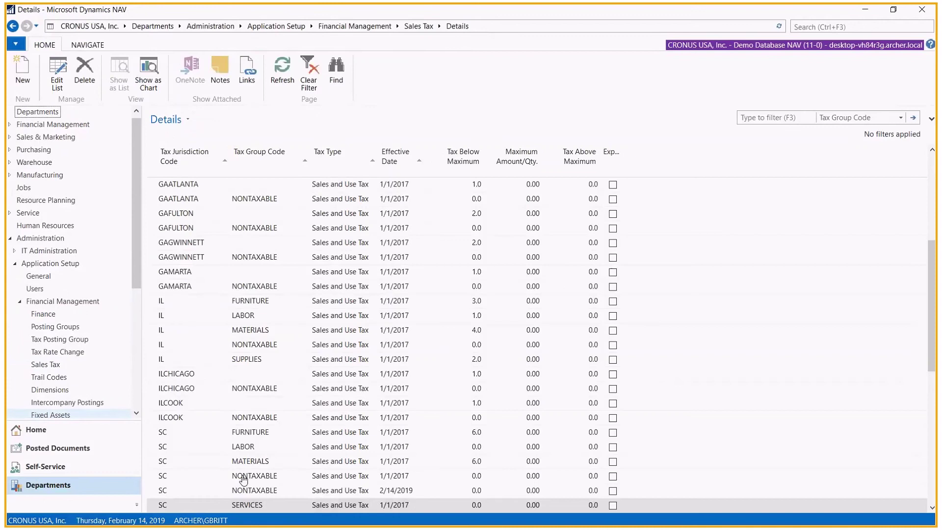
scroll(258, 384, down, 3)
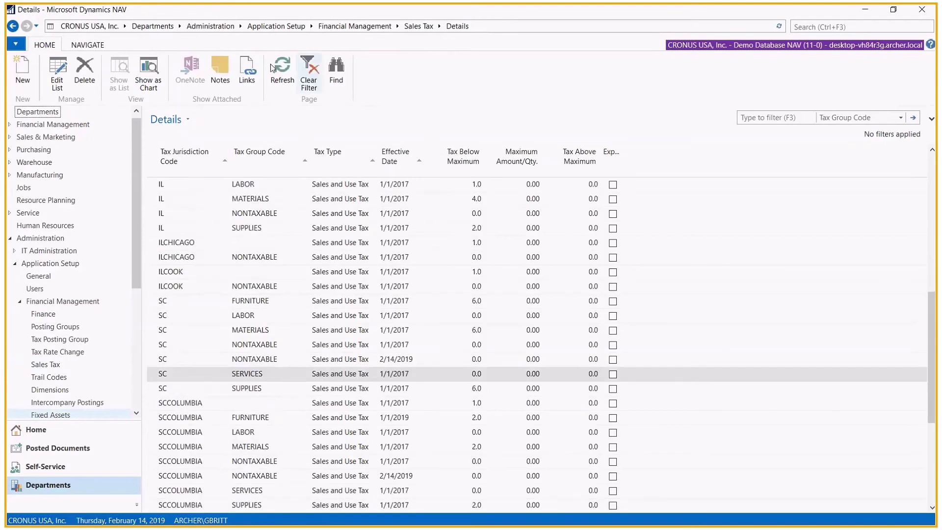
right_click(260, 380)
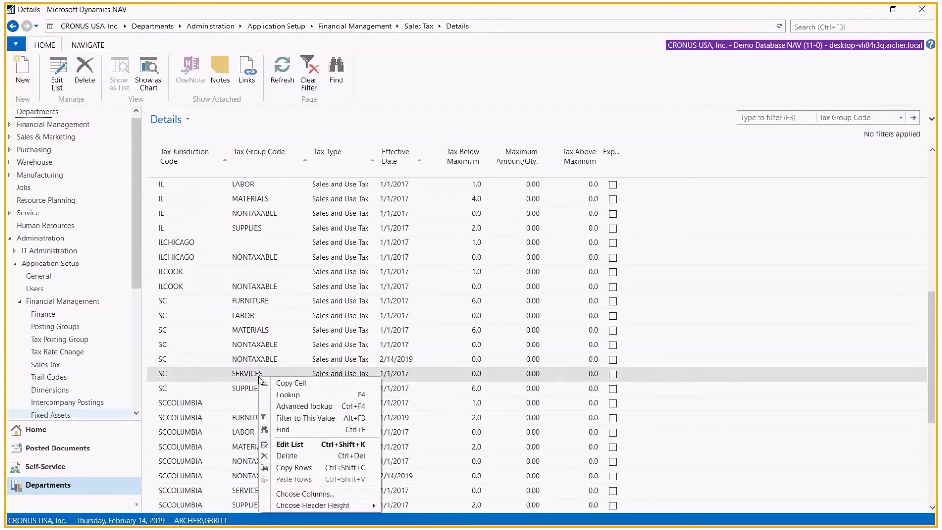
click(305, 417)
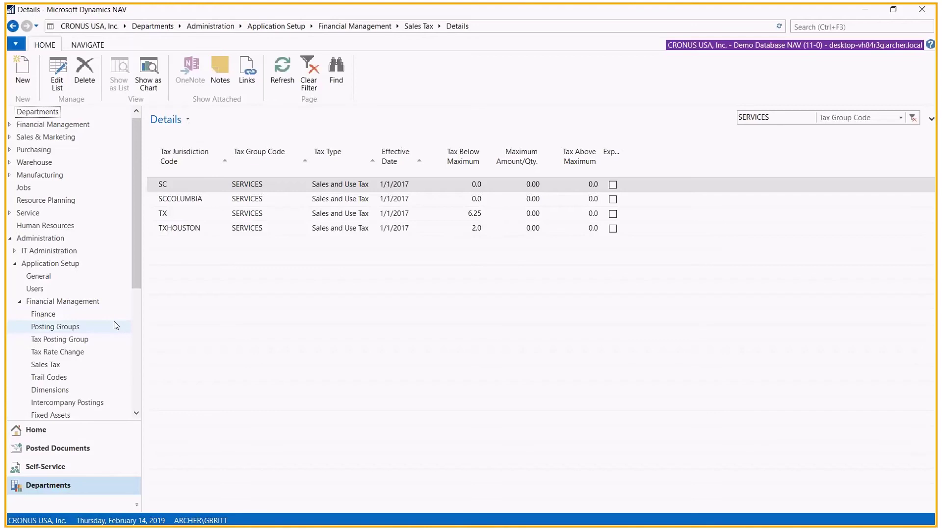
scroll(100, 225, up, 1)
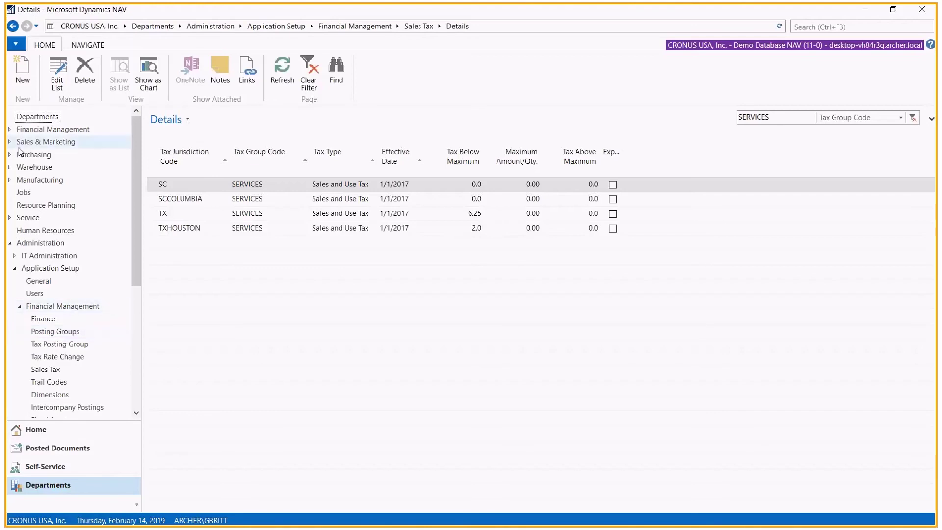
Open customer C00040's record from the Customers list to start sales order 1004.
click(32, 428)
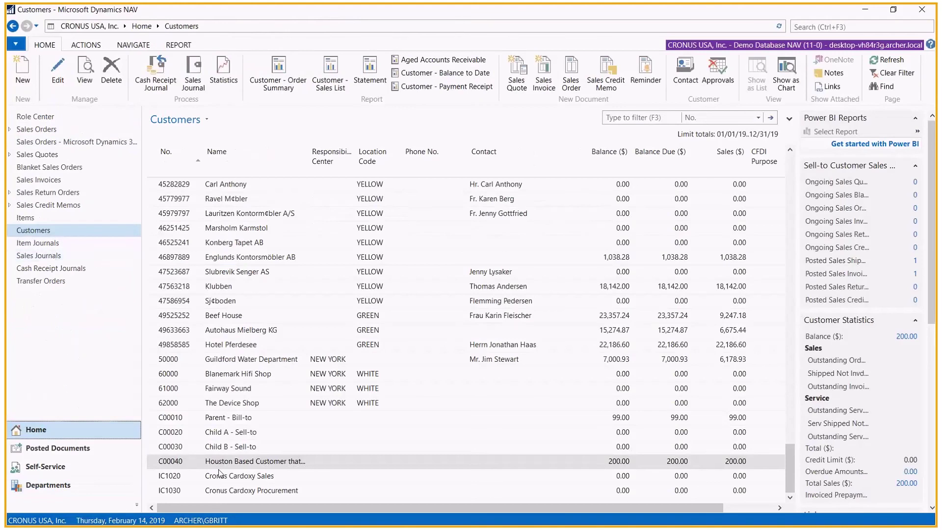
click(221, 467)
double_click(221, 467)
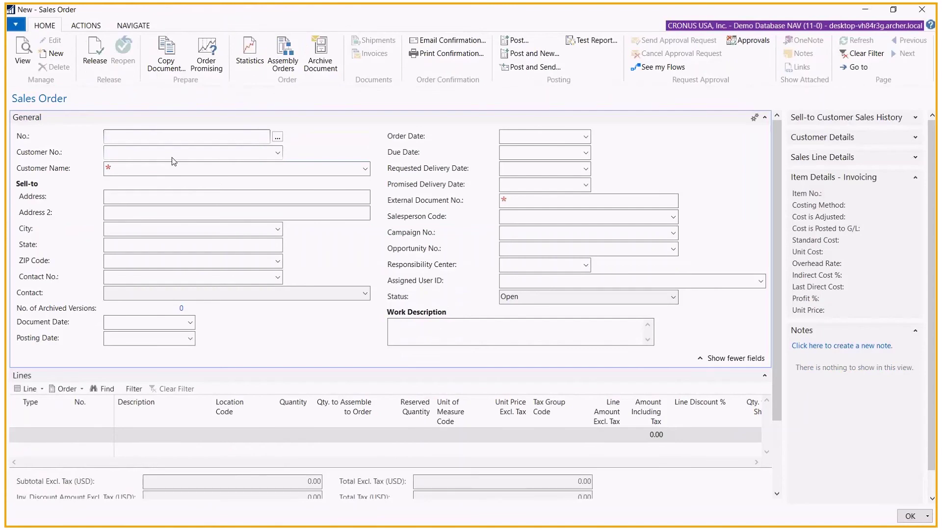
Enter external document number 599 and collapse the header to its key fields.
click(540, 202)
text(599)
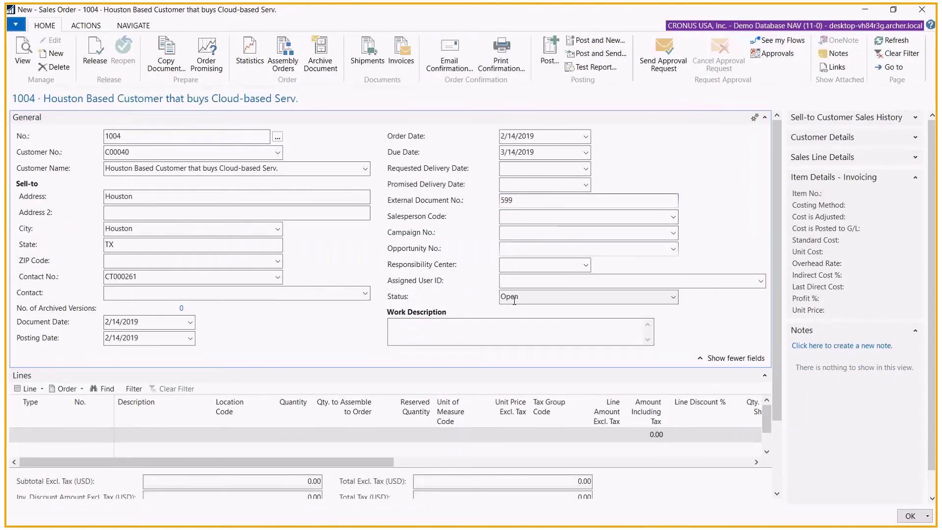
click(719, 361)
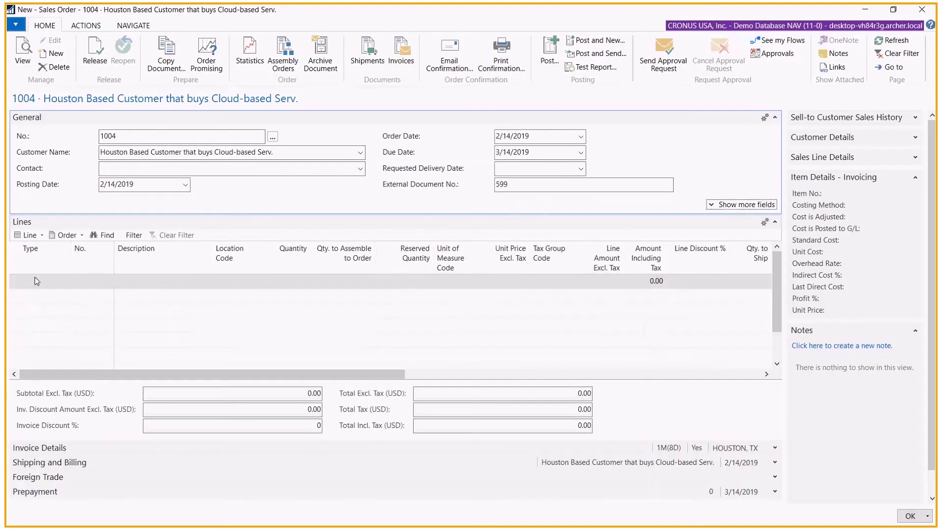
Add an Item line for Cloud-based Service, quantity 1, at 200.00 with 12.50 tax.
click(53, 283)
text(i)
key(Tab)
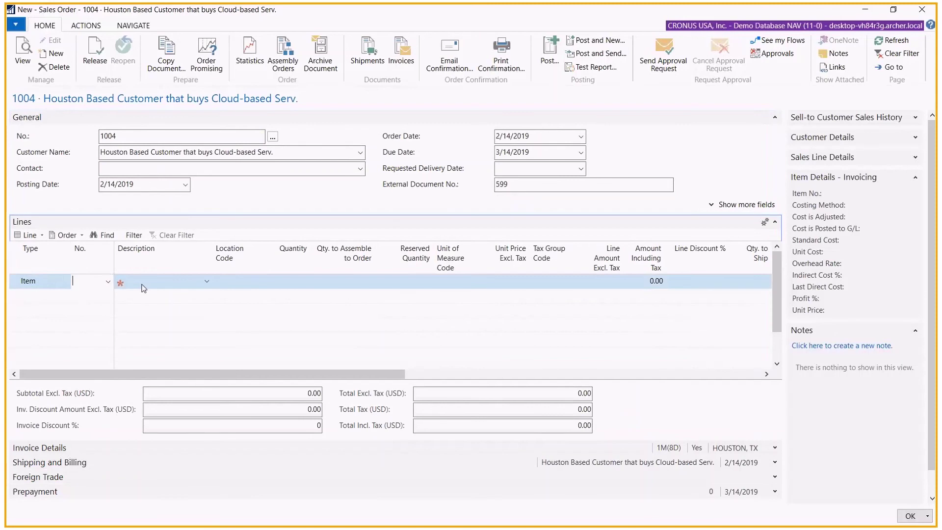
text(cloa)
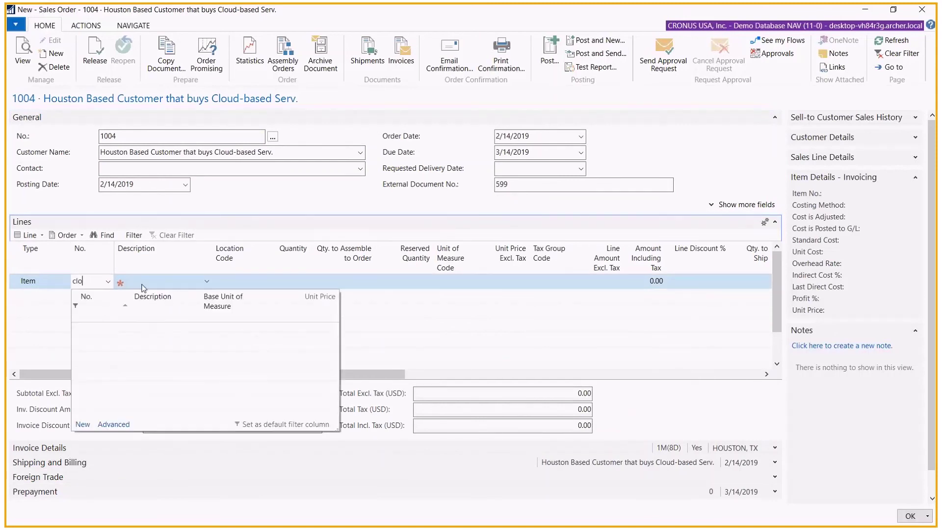
click(143, 285)
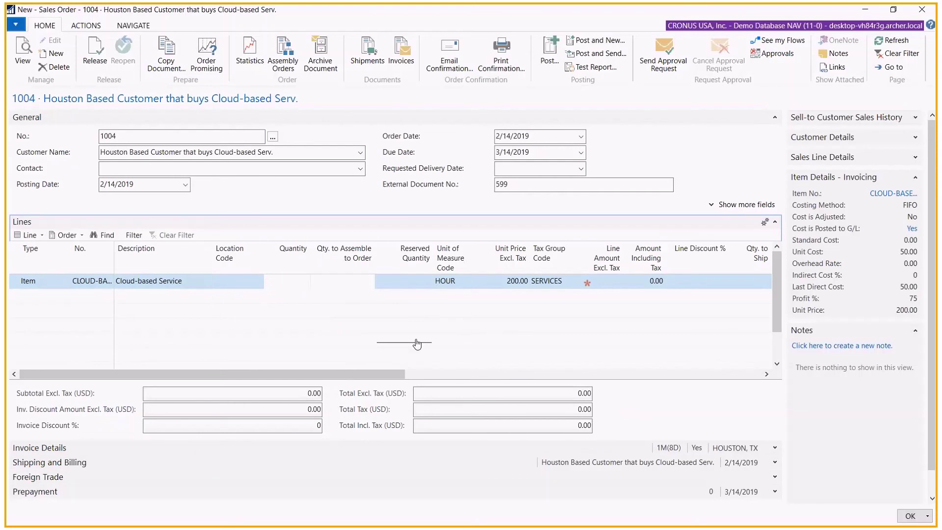
text(1)
key(Tab)
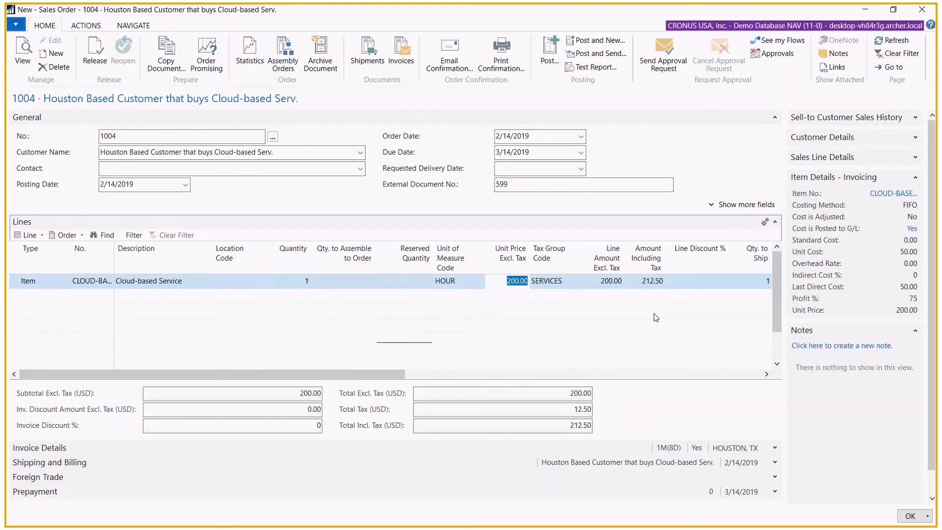
mouse_move(643, 259)
click(249, 52)
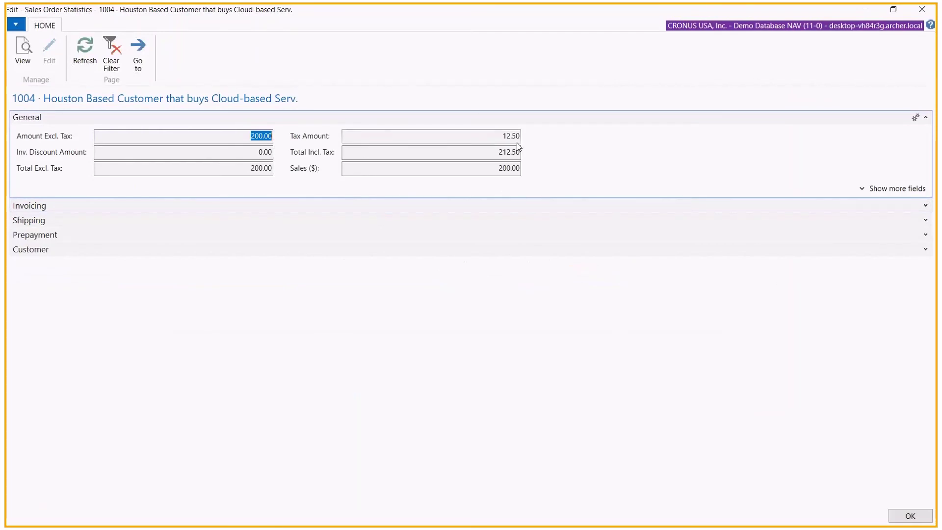
click(922, 10)
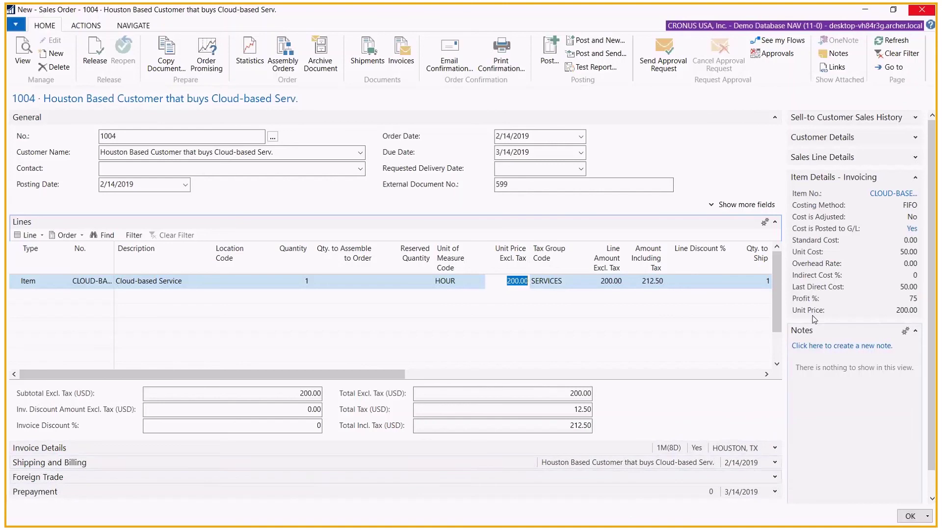
Set the order's ship-to to the alternate COLUMBIA address in Columbia, SC, confirming the change.
click(774, 222)
click(775, 250)
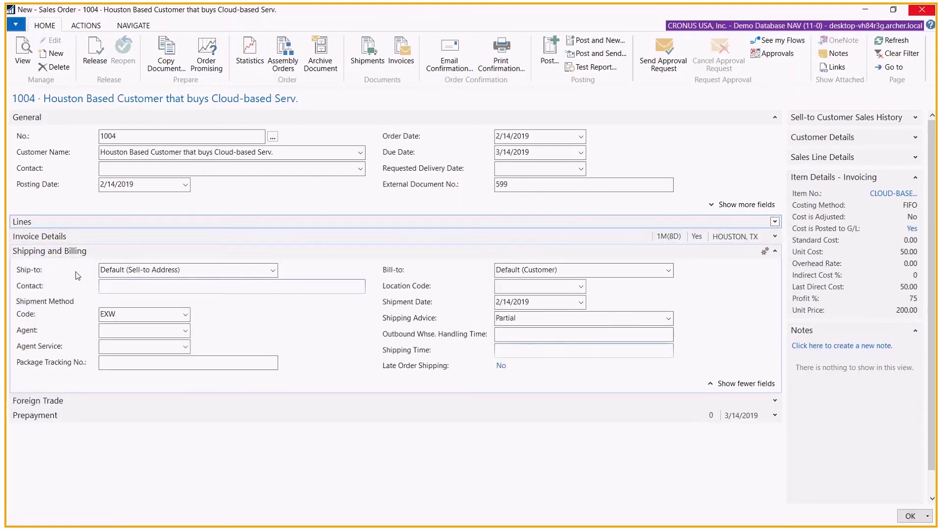
click(272, 270)
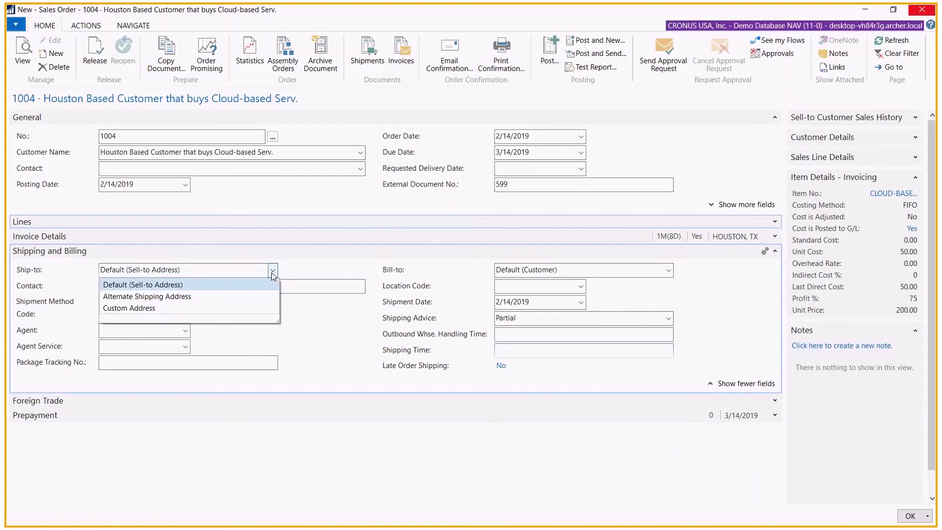
click(151, 297)
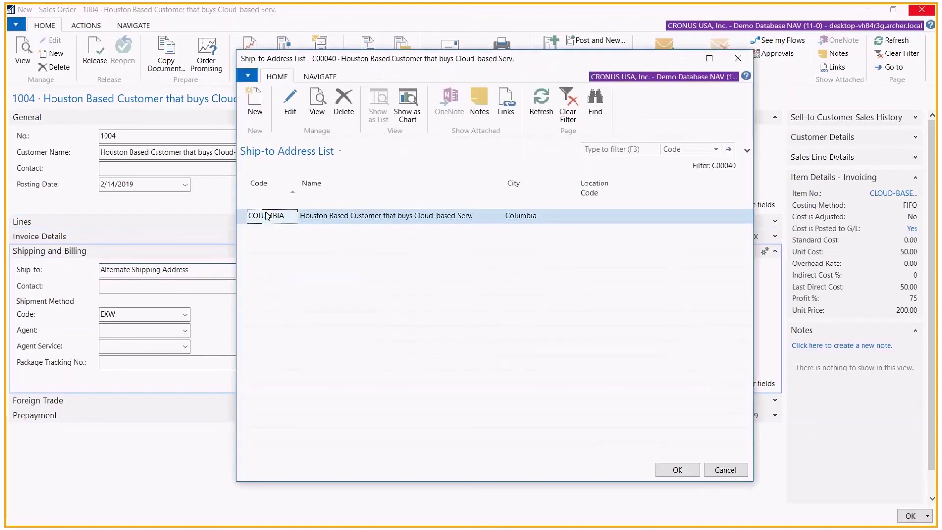
click(679, 470)
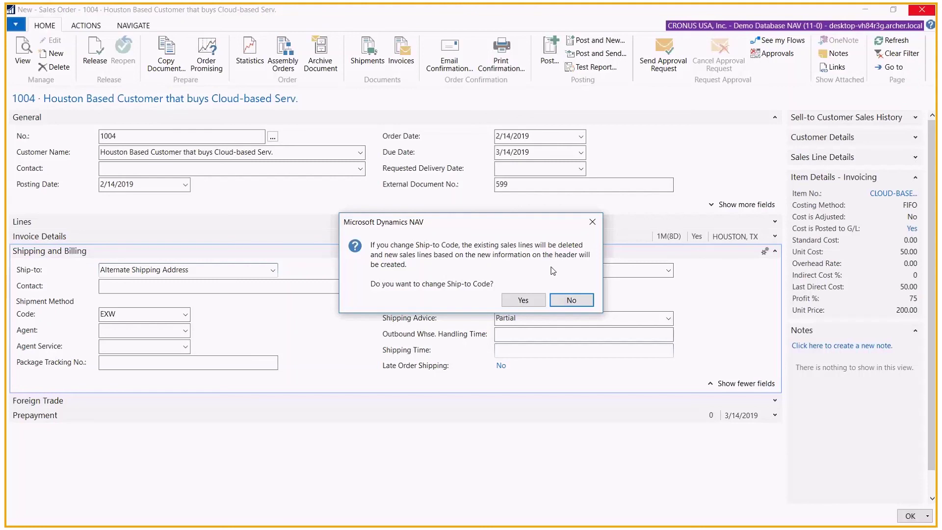
click(514, 300)
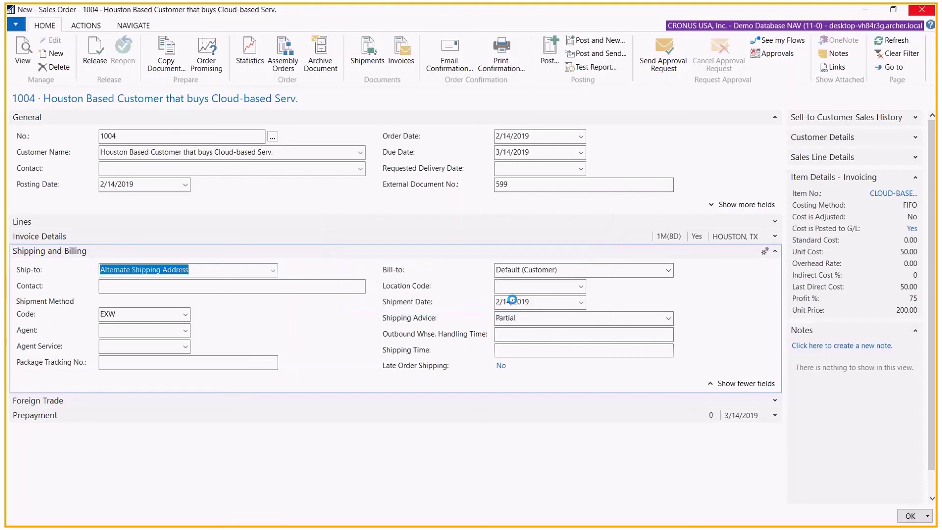
Check order statistics to confirm a 0.00 tax amount and a 200.00 total.
click(765, 223)
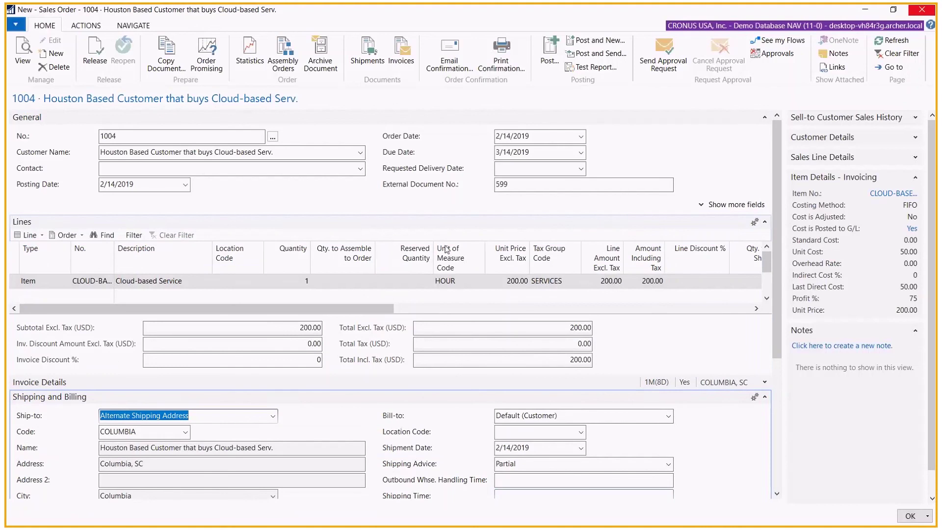
click(247, 54)
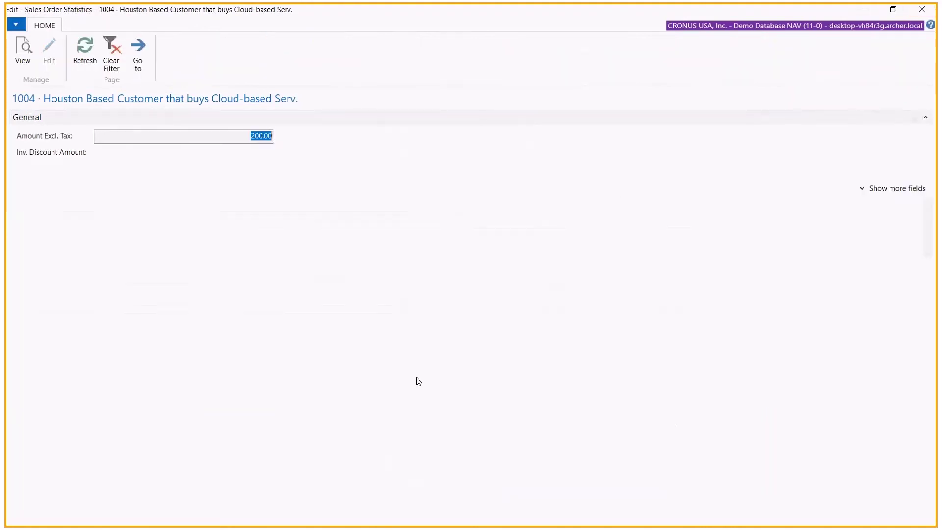
click(451, 134)
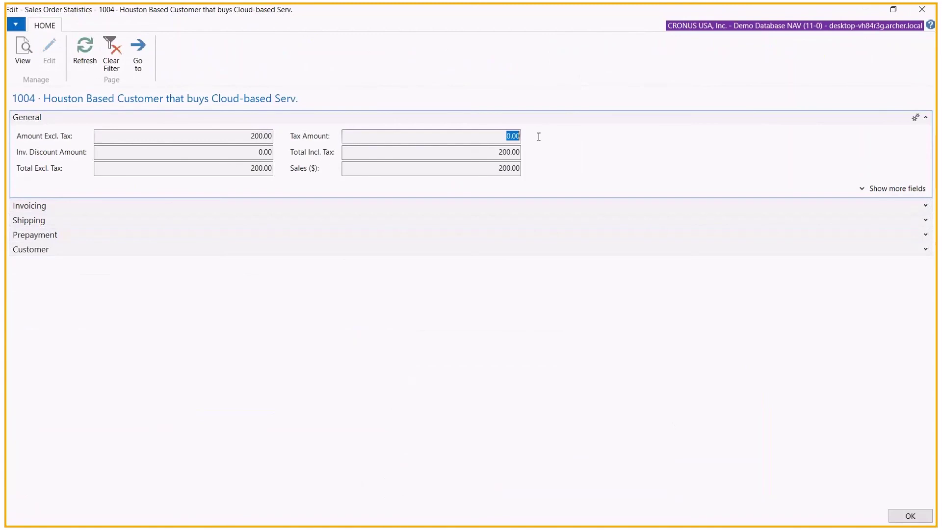
key(Escape)
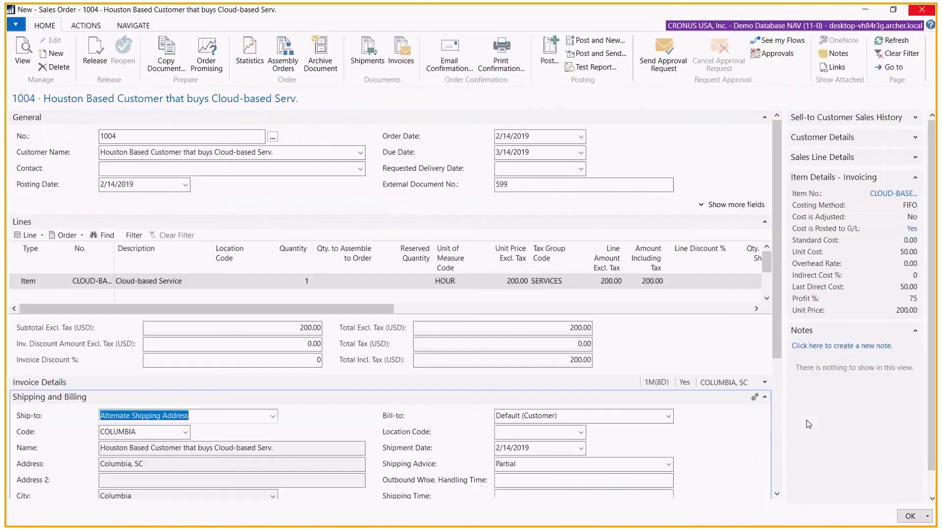